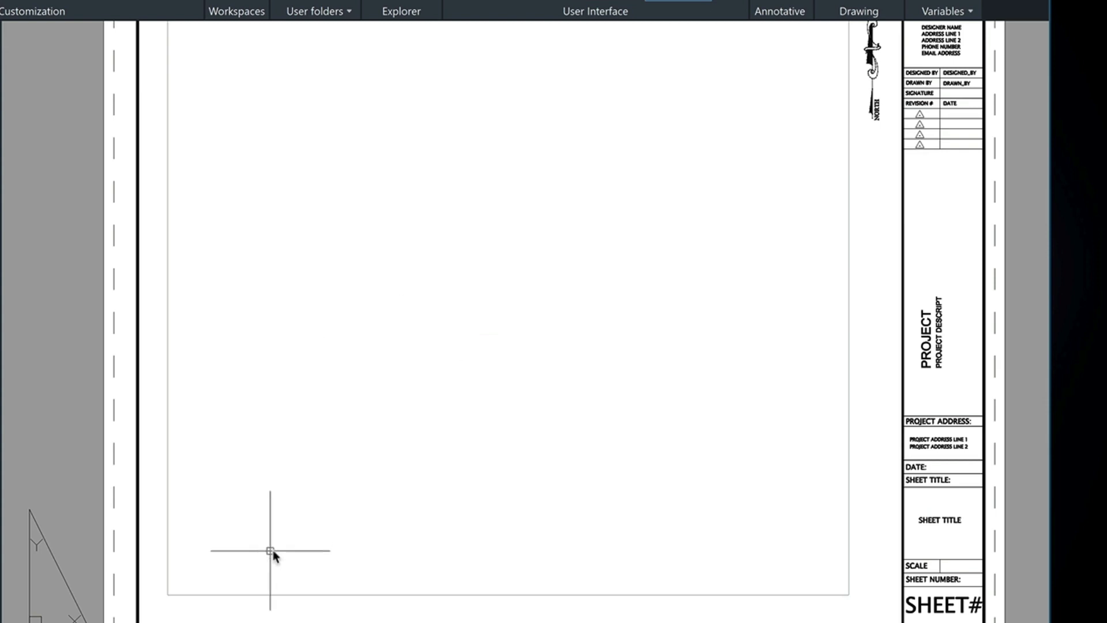
Switch to the 24x36 layout, then return to model space to view the 8x11 and 11x17 limit boxes
left_click(352, 607)
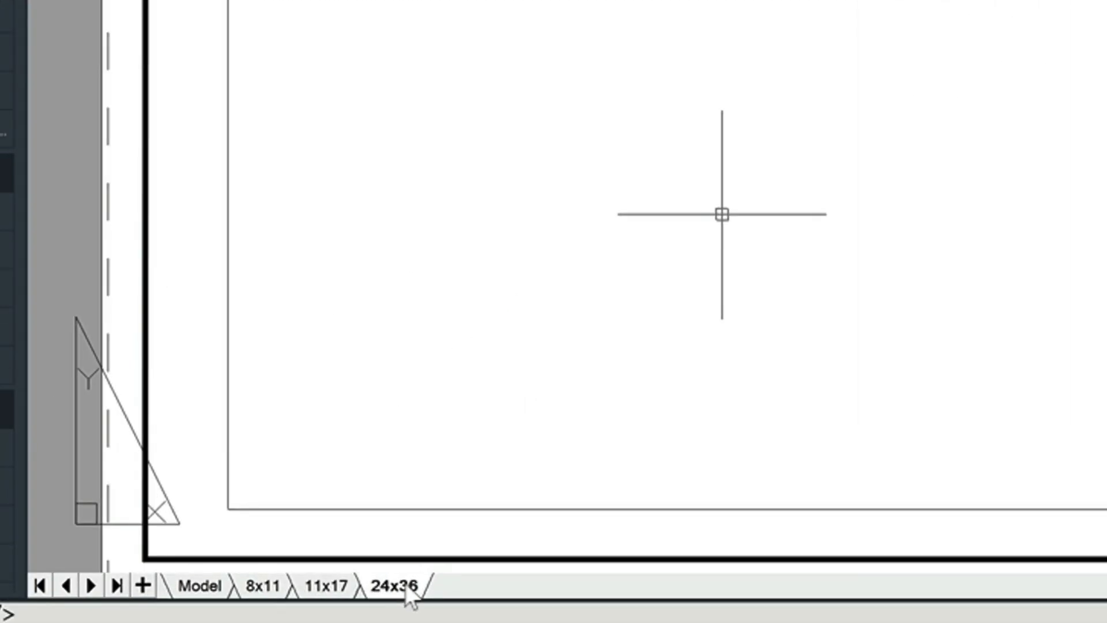
left_click(267, 589)
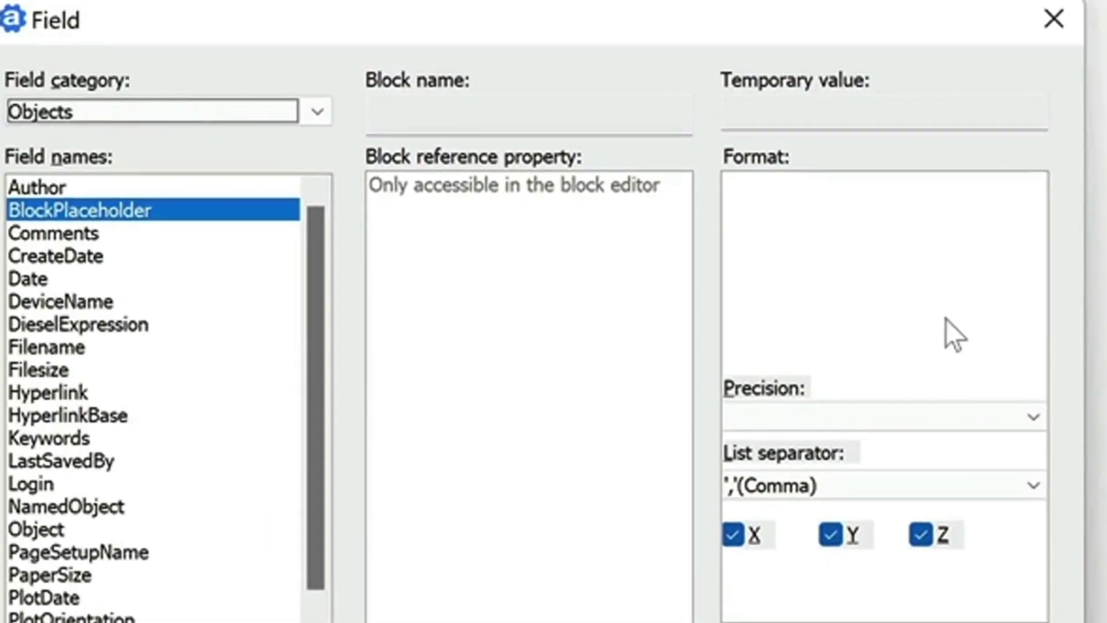
Insert a Date & Time > Date field in M/d/yyyy format, reading 6/27/2022, beside DATE:
left_click(229, 111)
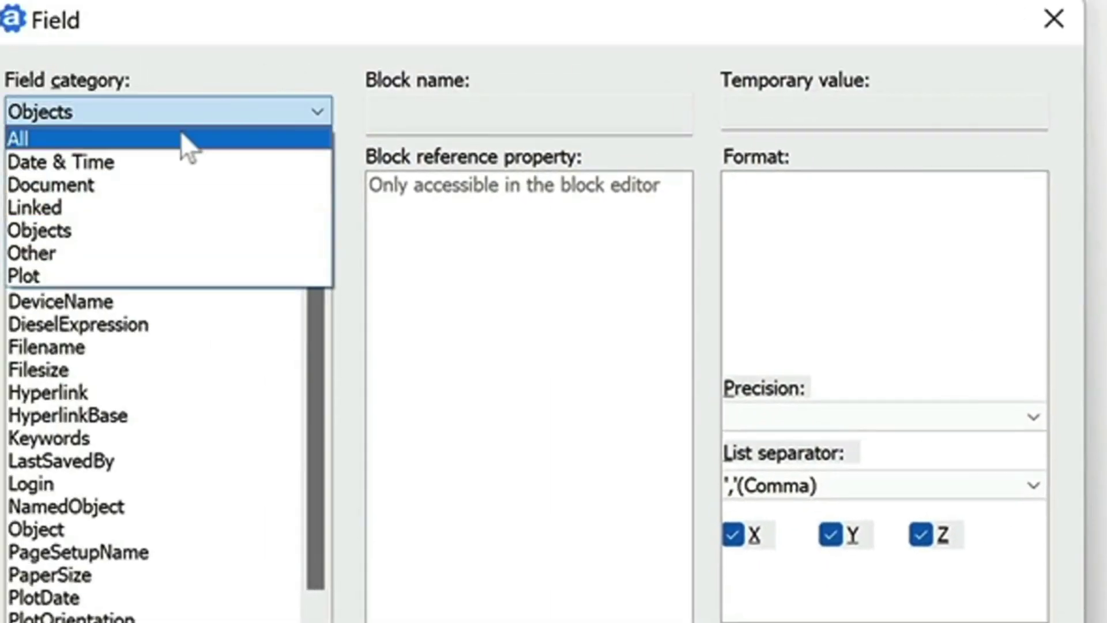
left_click(65, 166)
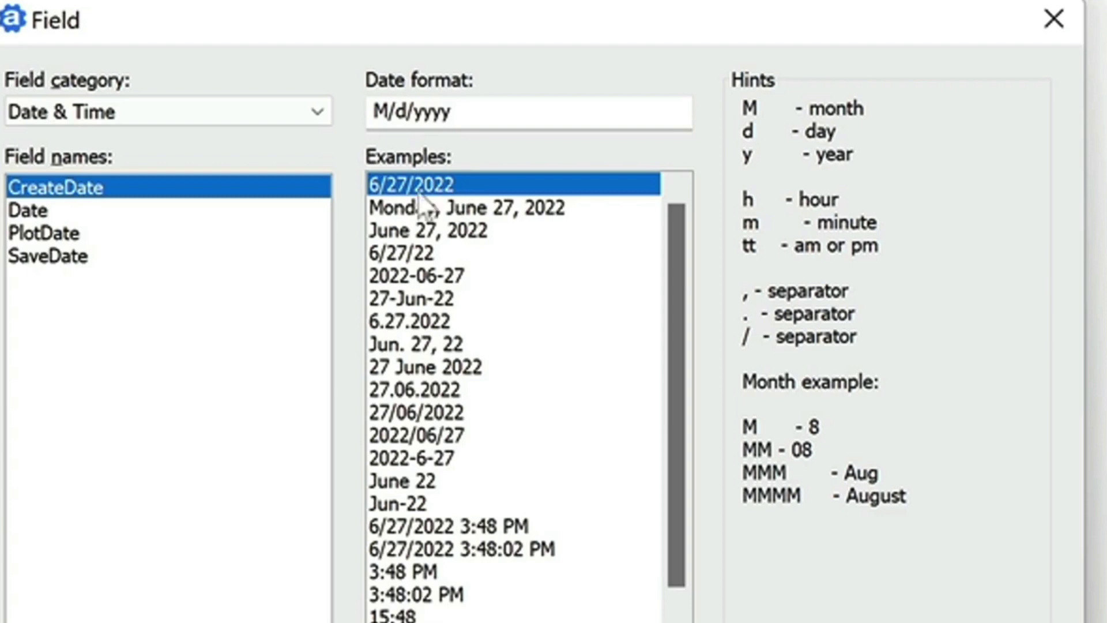
left_click(26, 208)
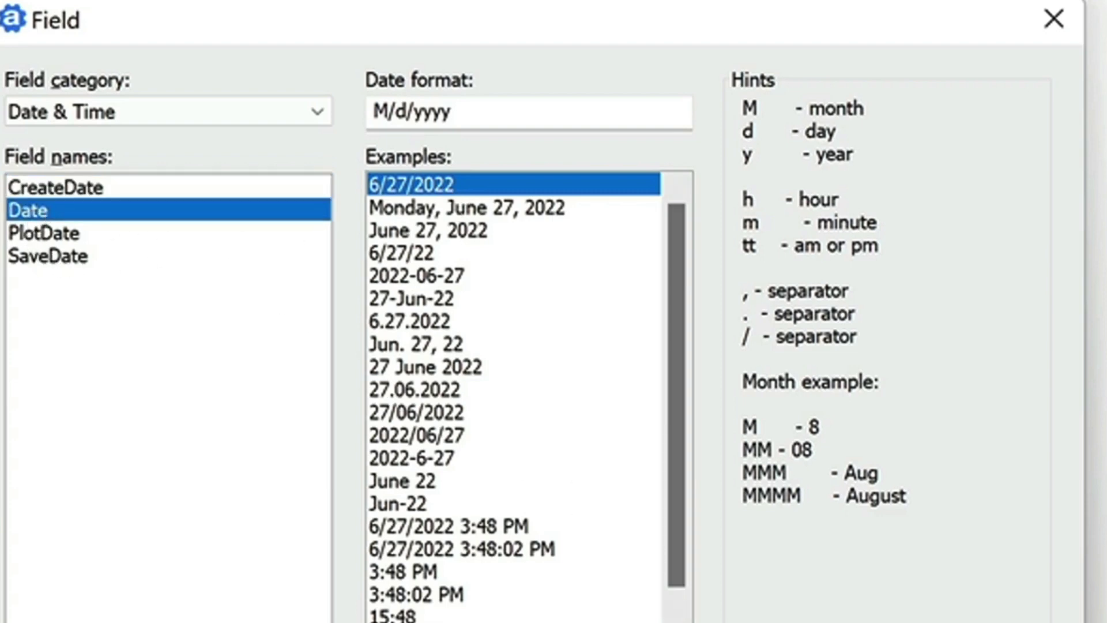
key("Return")
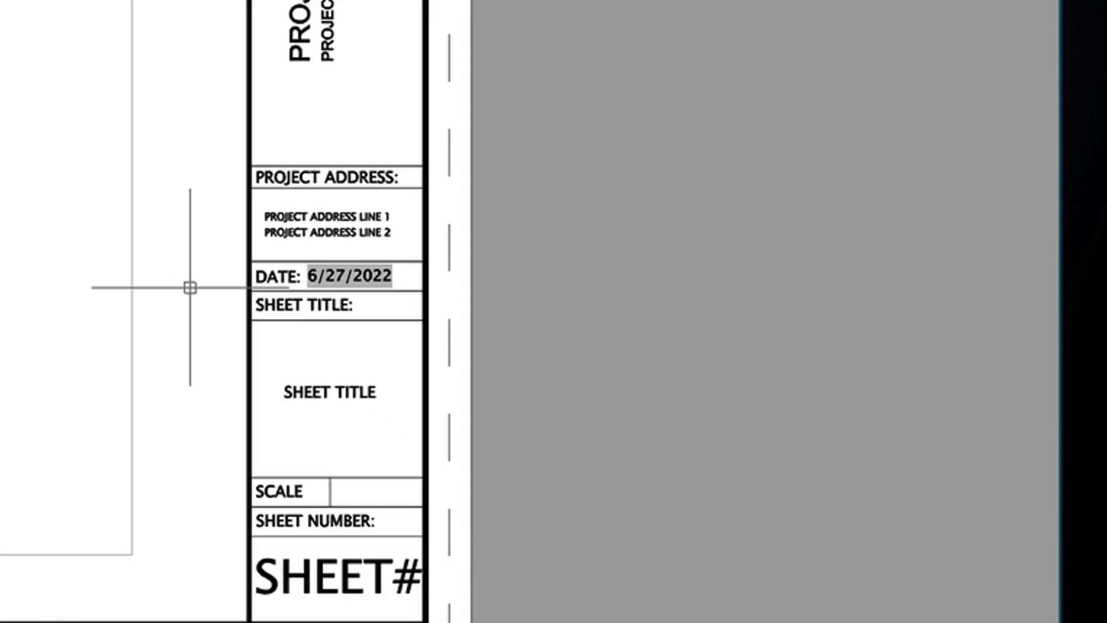
Use FIELD to add an Objects field tied to the viewport's standard scale, reading 1/2" = 1'
type("fil")
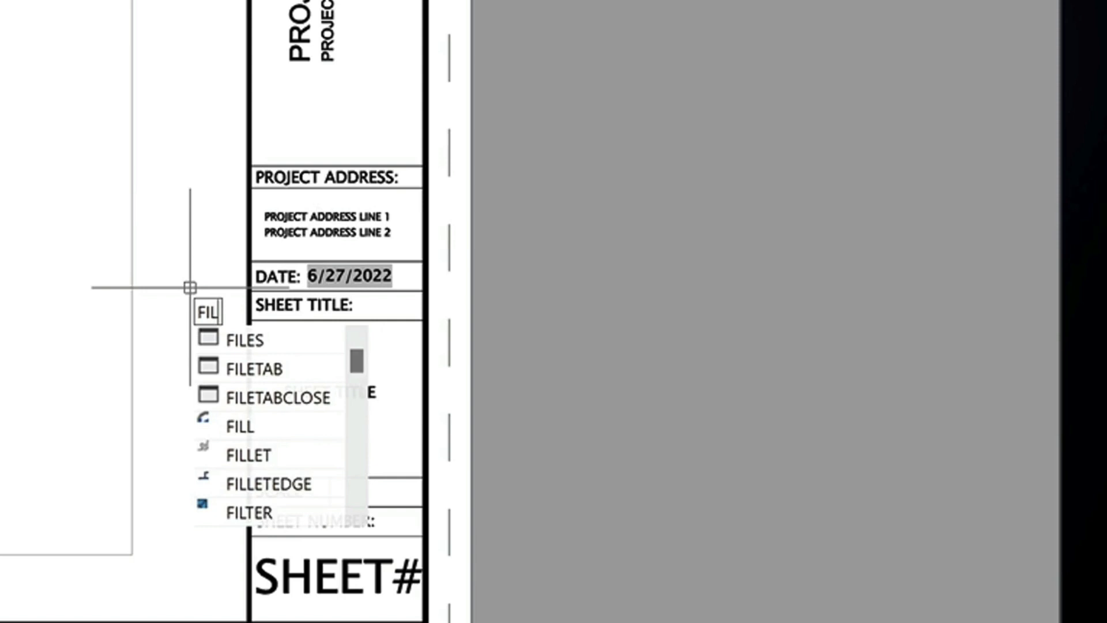
type("e")
key("BackSpace")
key("BackSpace")
type("el")
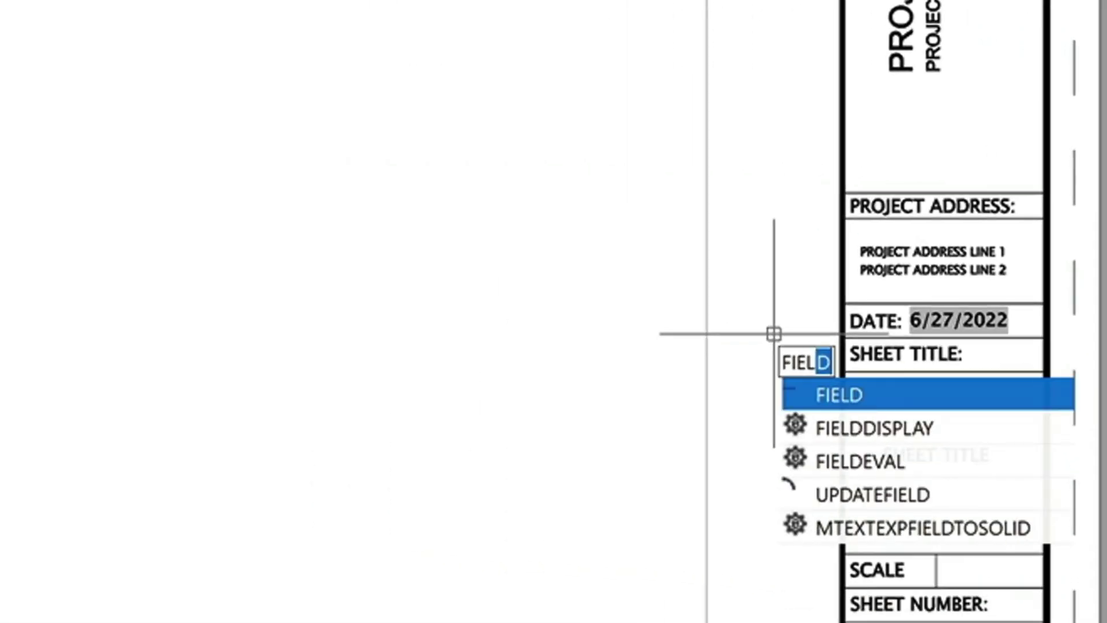
key("Return")
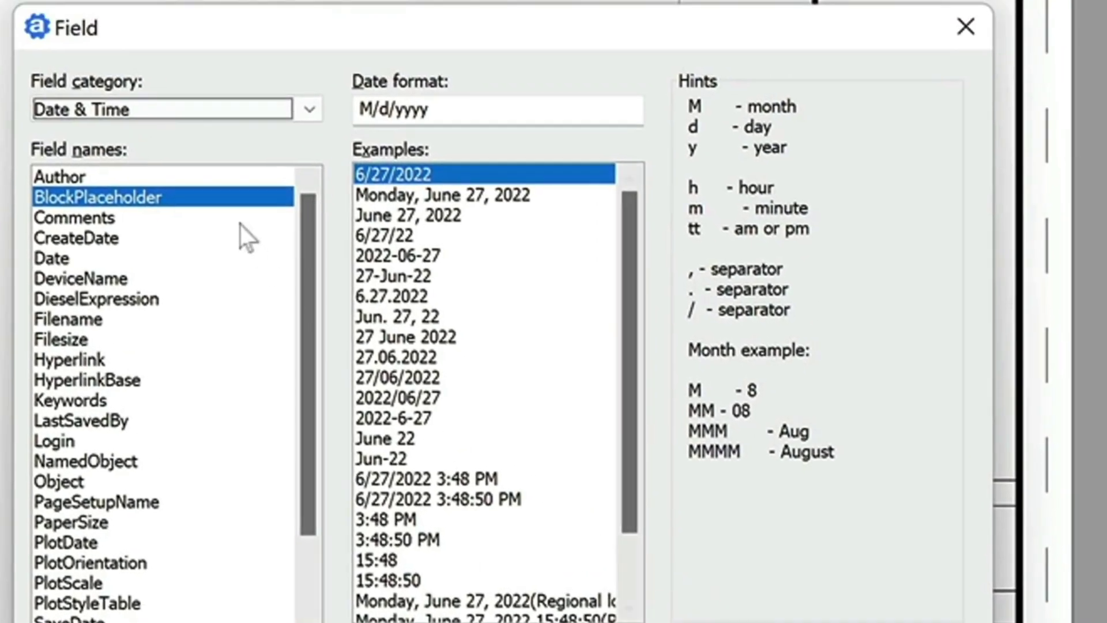
left_click(304, 108)
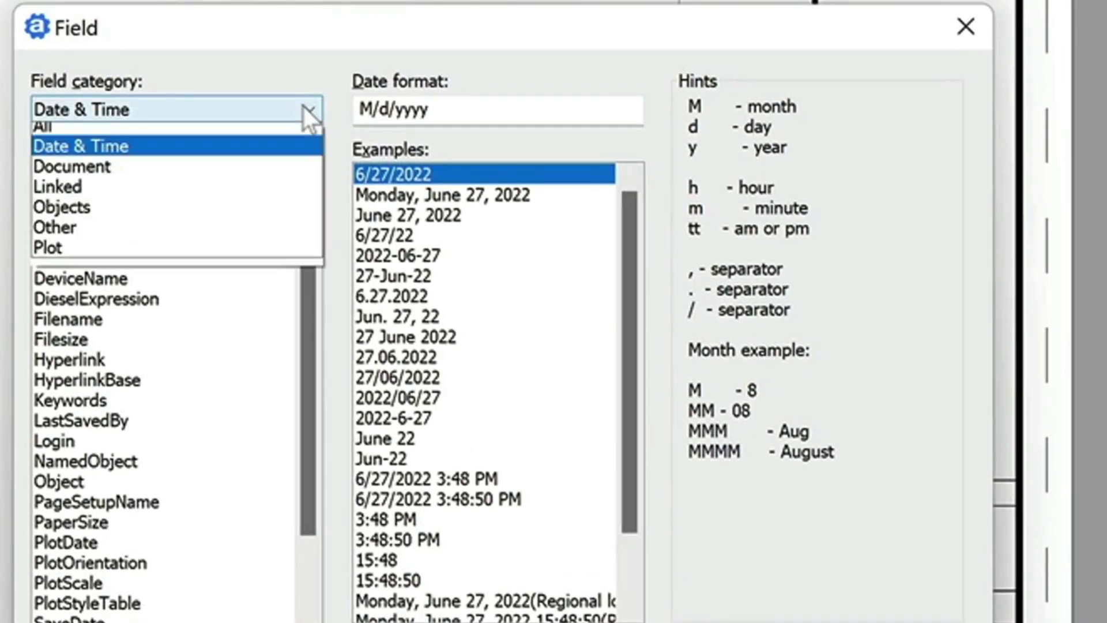
left_click(109, 215)
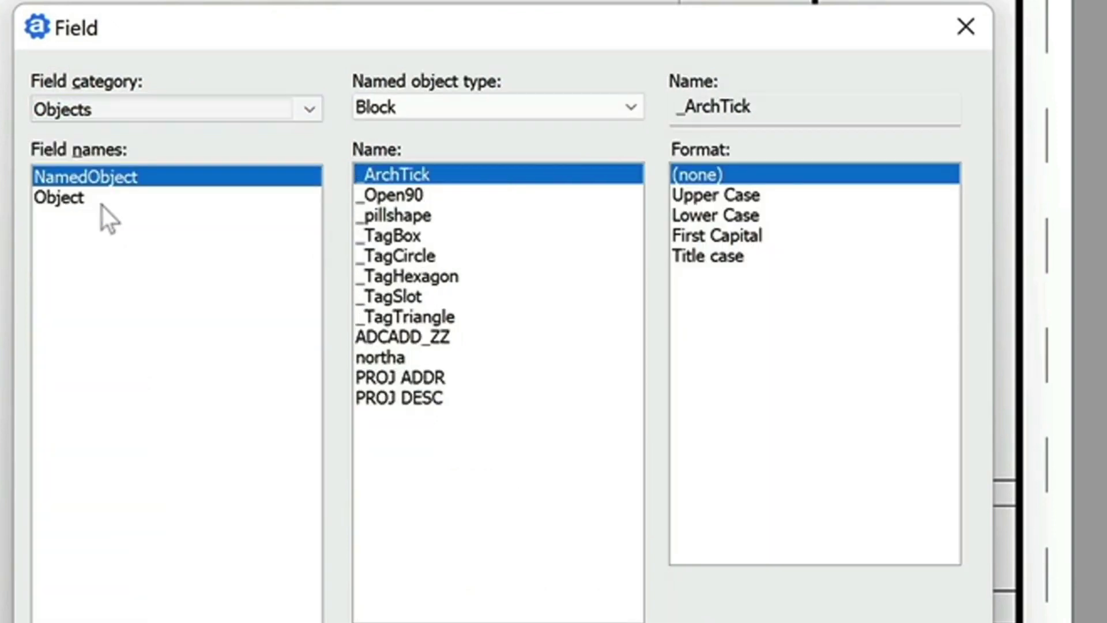
left_click(50, 201)
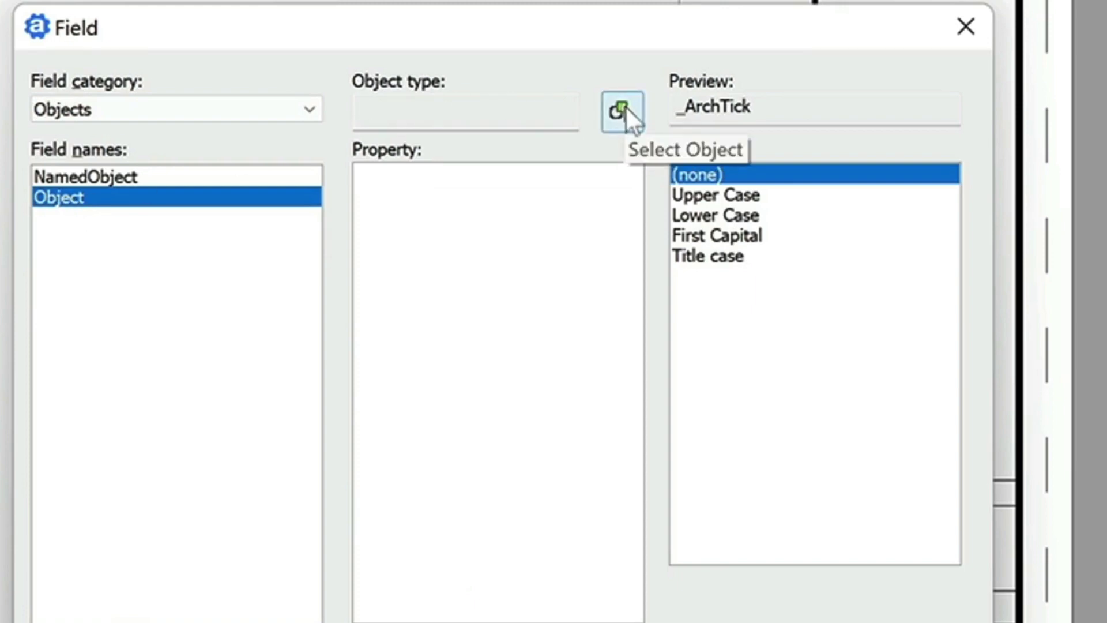
left_click(624, 108)
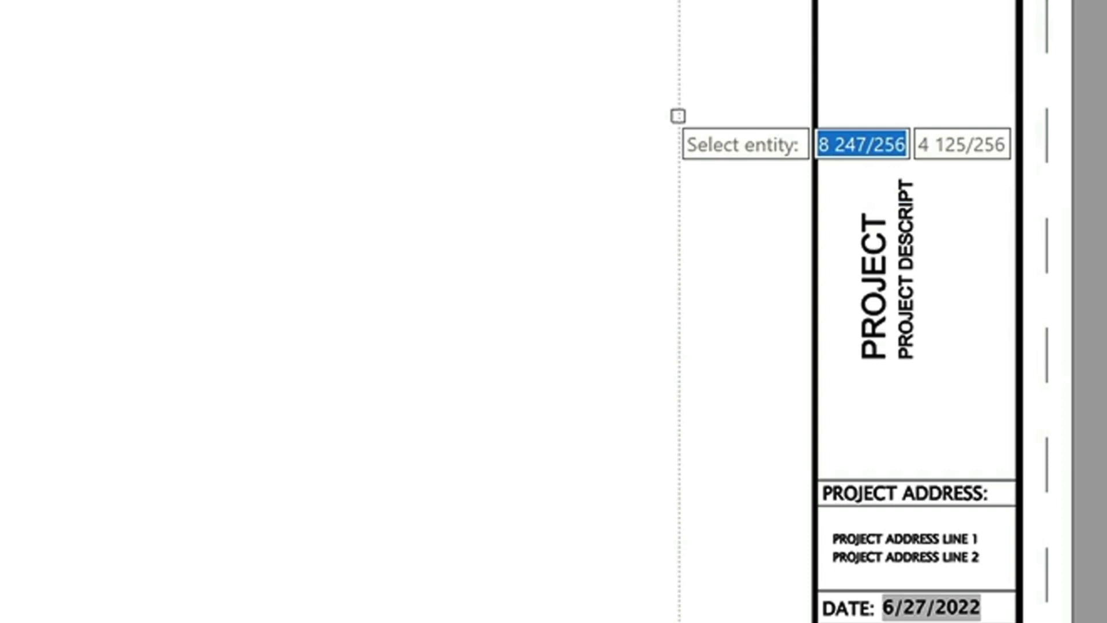
left_click(678, 116)
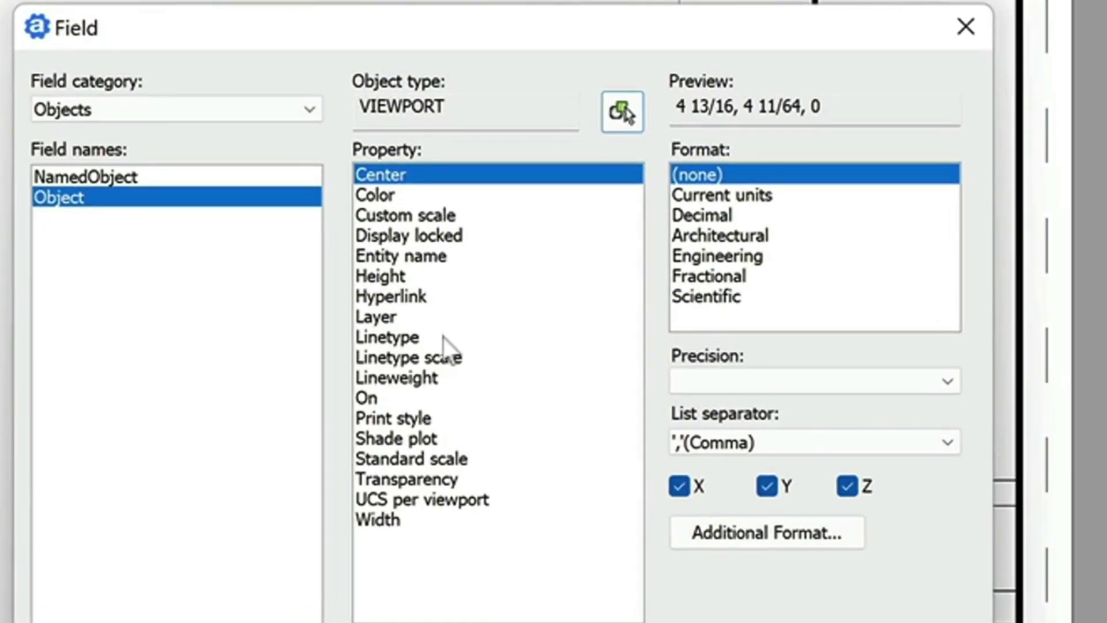
left_click(400, 459)
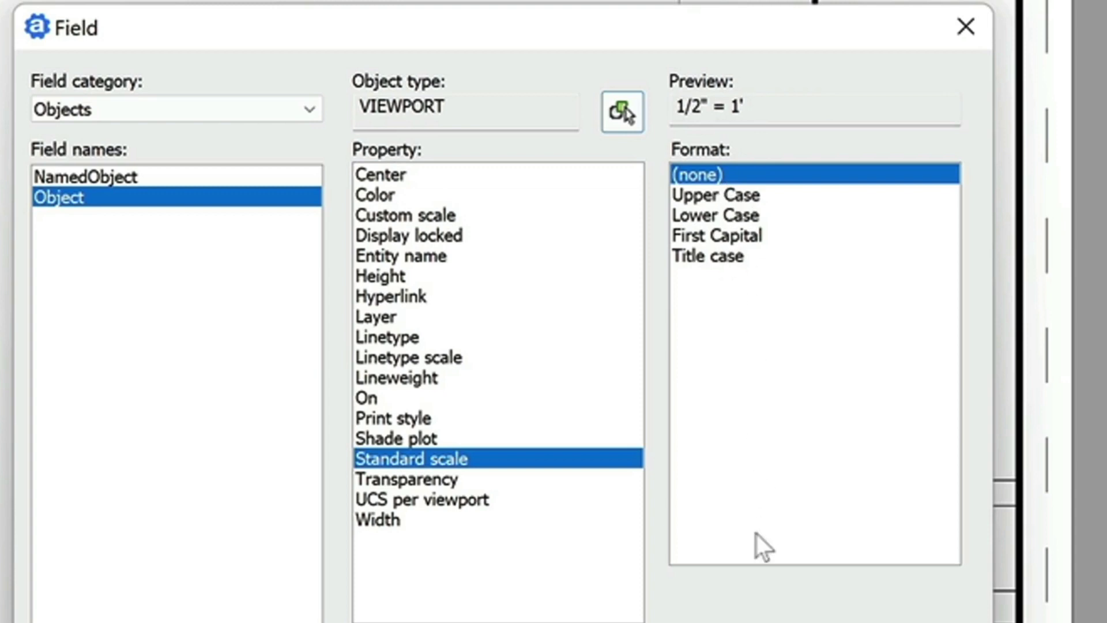
key("Return")
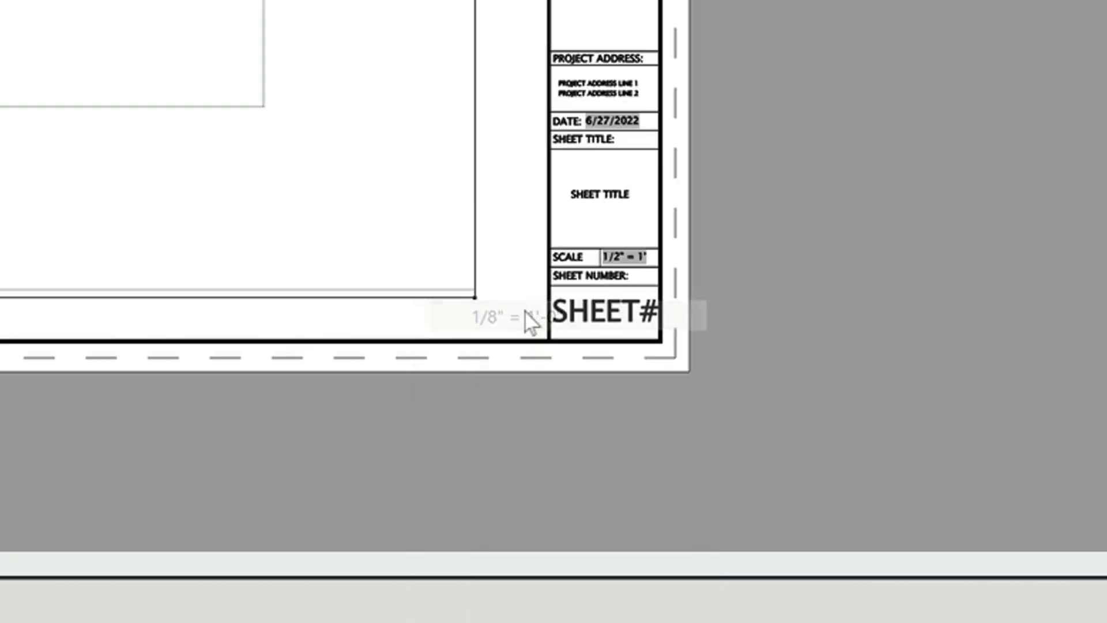
Regenerate with RE so the SCALE field reads 1/8" = 1', and reopen the Field dialog
type("re")
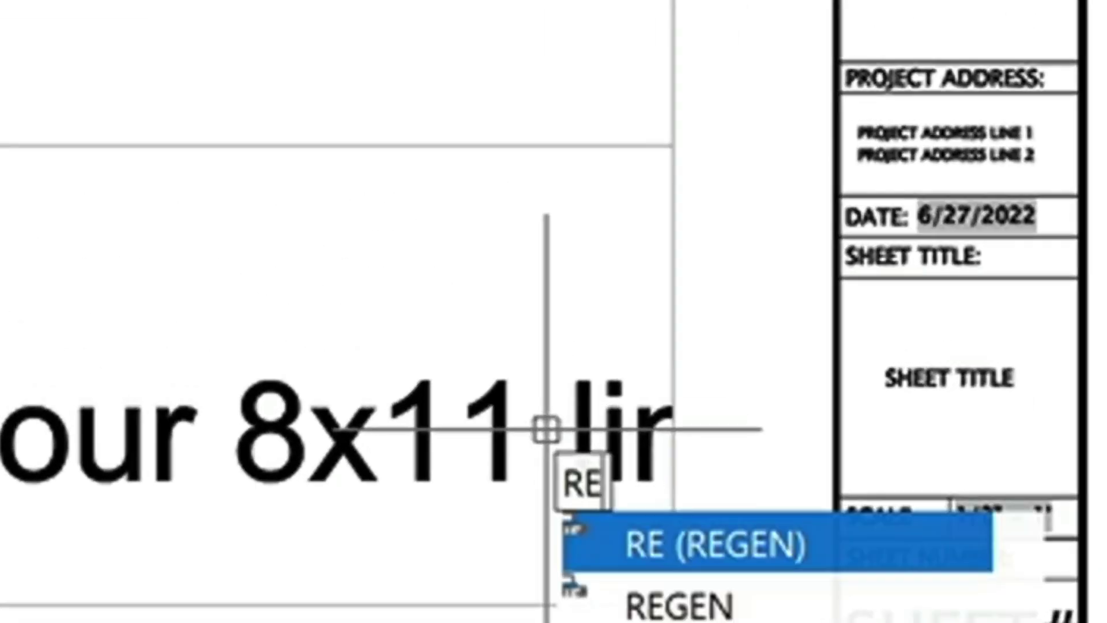
key("Return")
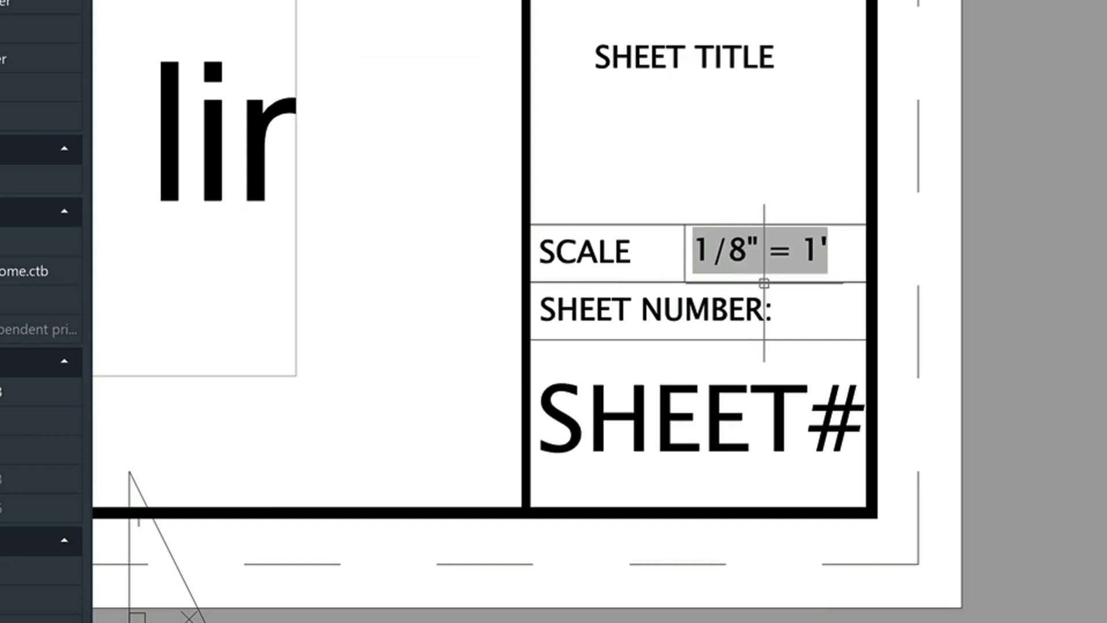
double_click(767, 288)
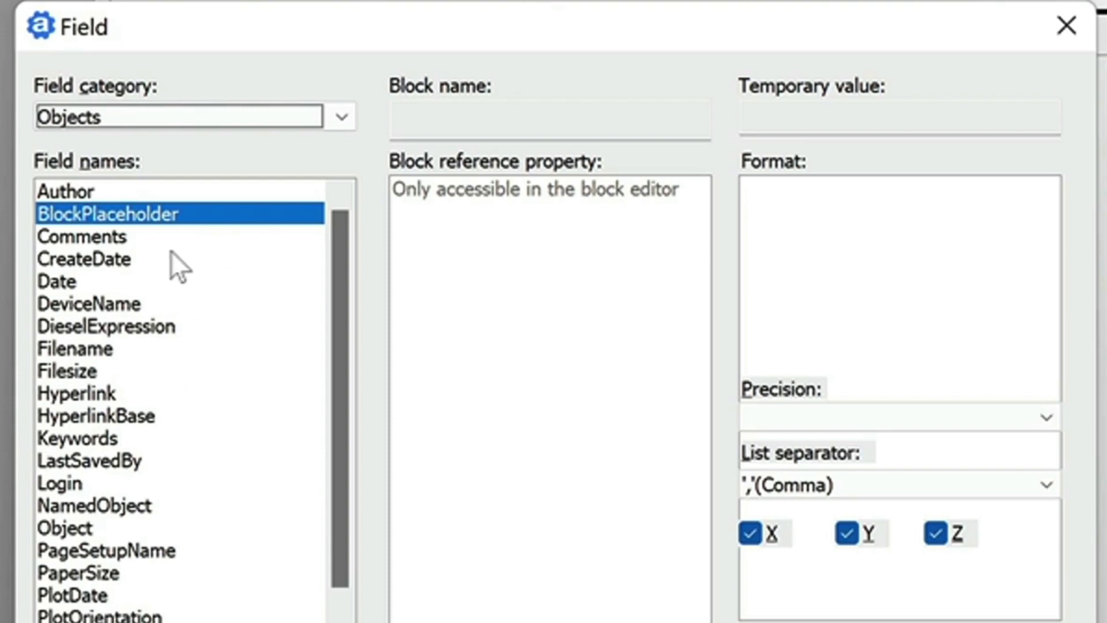
Place a Document > Filename field reading NEW TEMPLATE.DWG above the sheet's top border
left_click(196, 124)
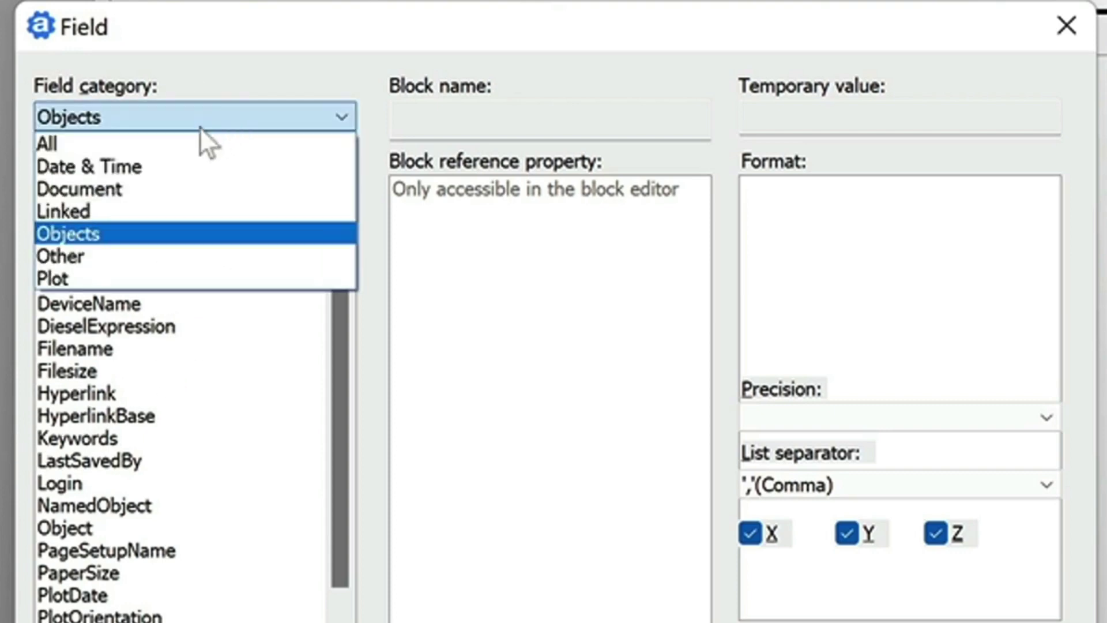
left_click(163, 198)
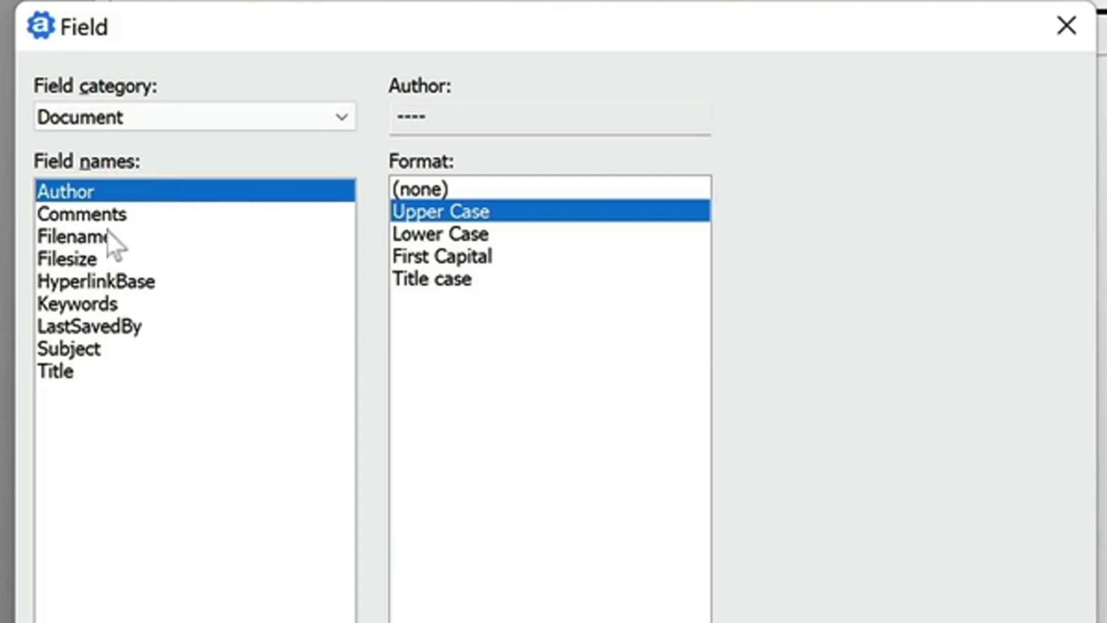
left_click(74, 244)
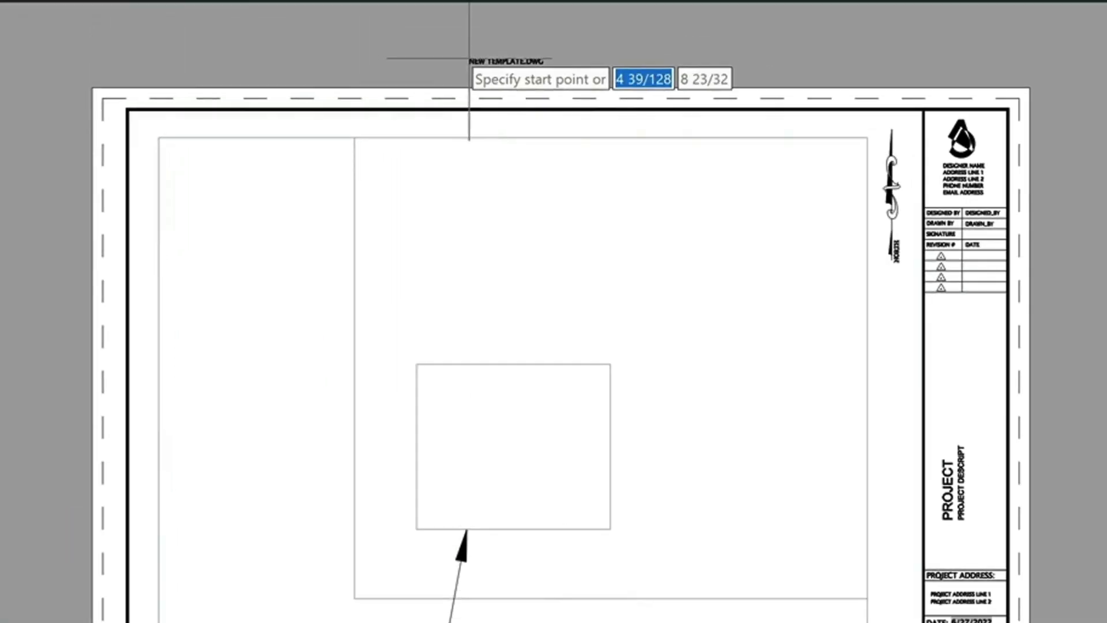
left_click(456, 46)
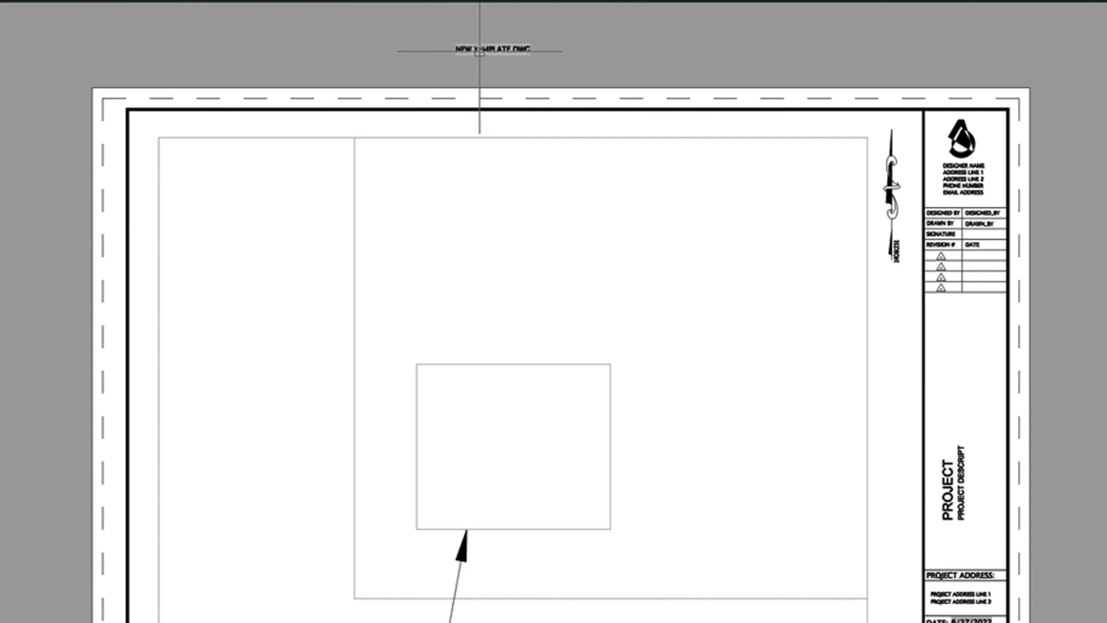
Scale the filename label up by a factor of 3 from its grip
left_click(463, 51)
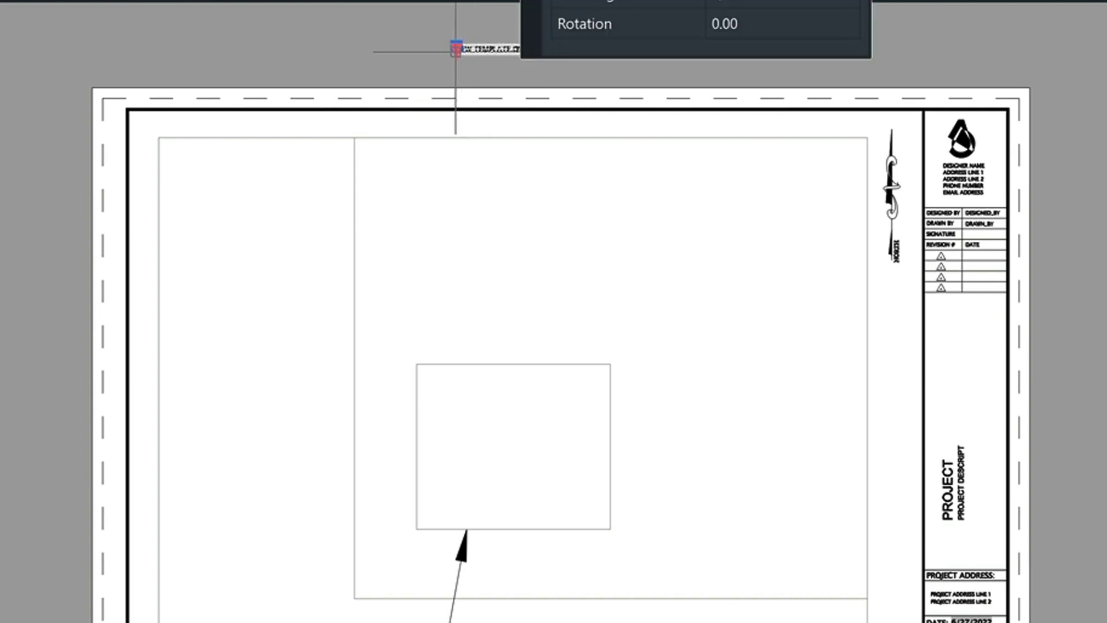
left_click(456, 47)
key("space")
key("space")
key("space")
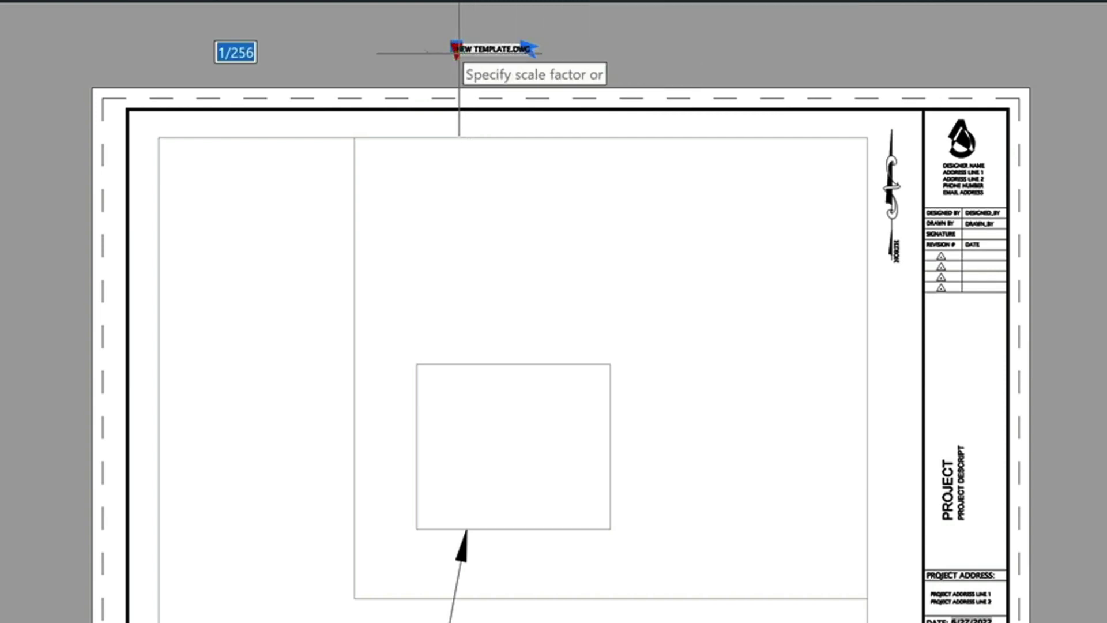
type("3")
key("Return")
key("Escape")
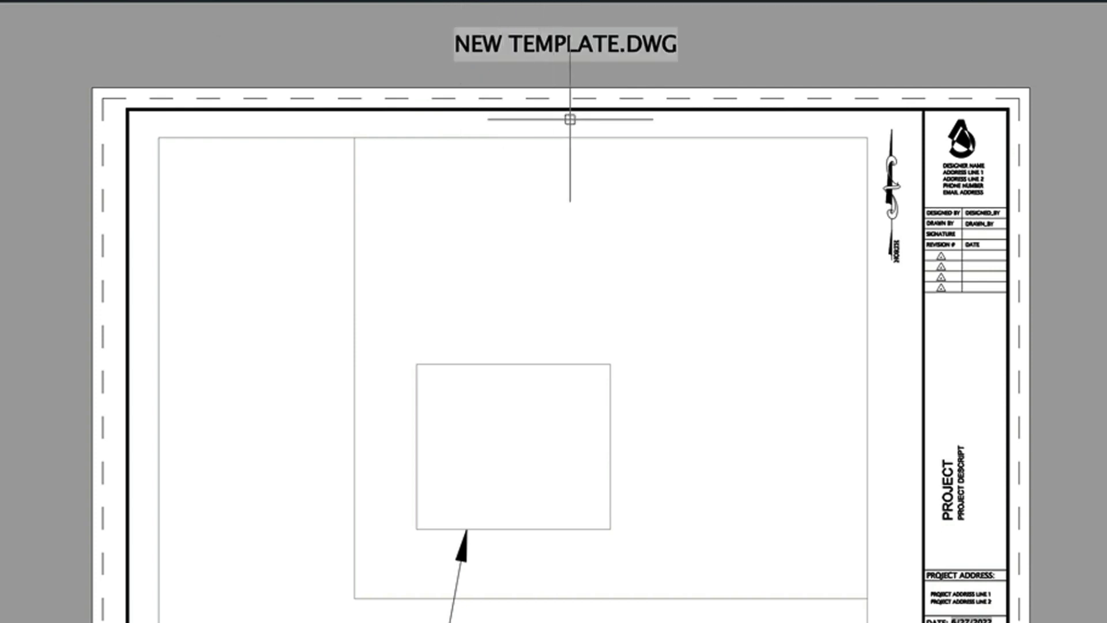